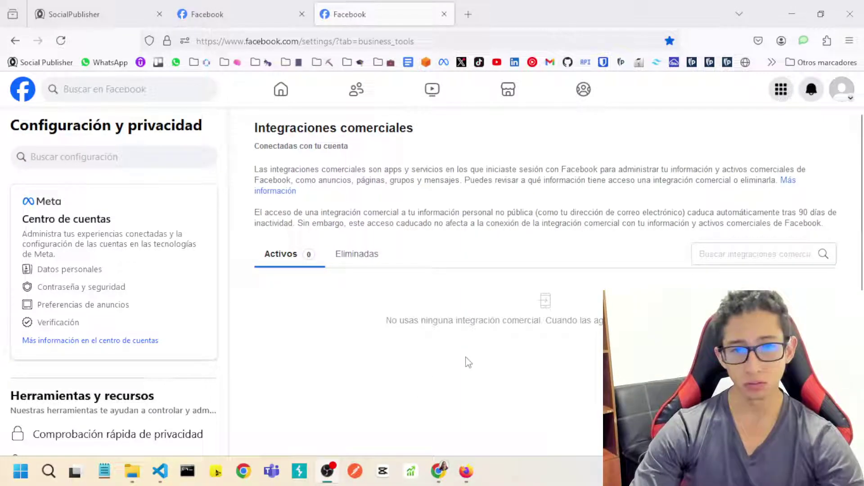
Step: Reload Facebook's business integrations page and review the OAuth scopes in facebook-auth.constants.ts in VS Code
key("F5")
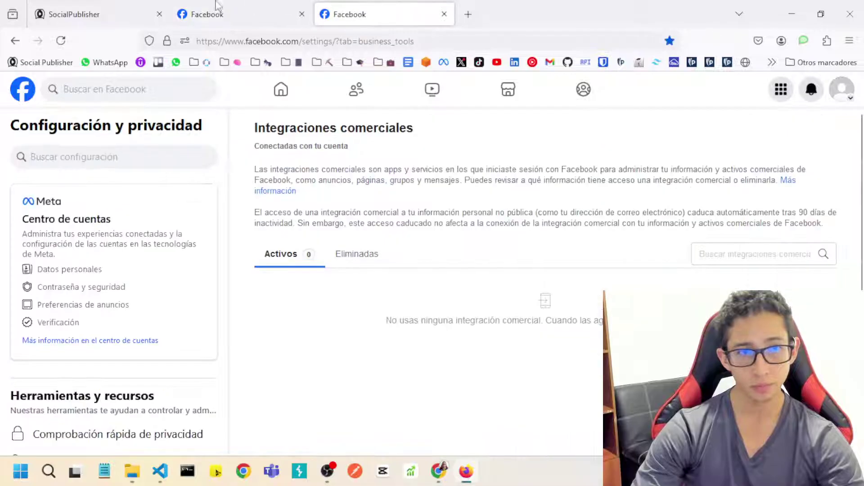
left_click(121, 11)
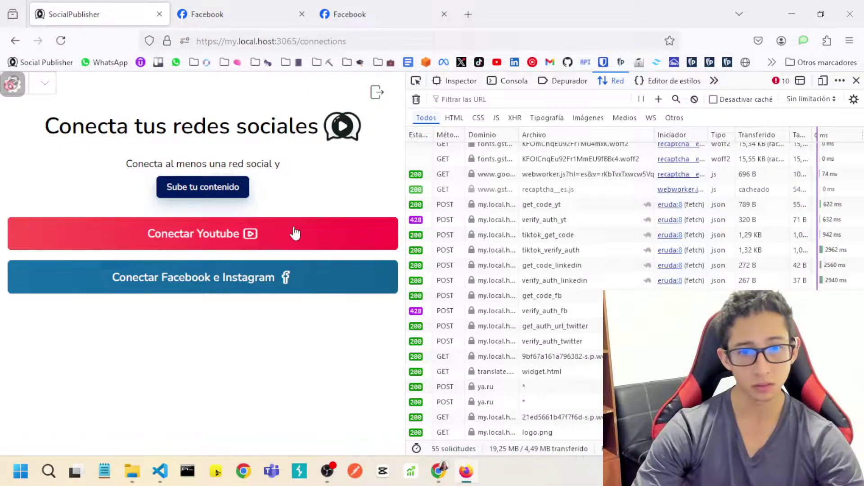
left_click(160, 471)
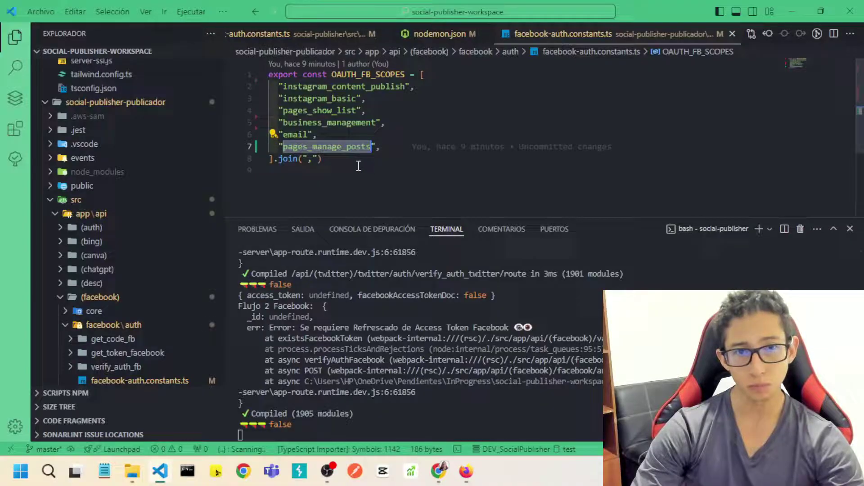
key("alt+Tab")
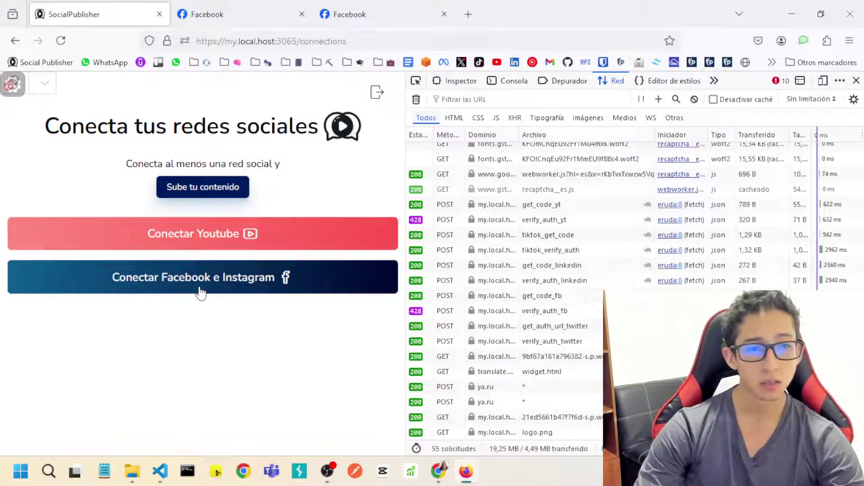
Step: Connect Facebook and Instagram to SocialPublisher, reviewing the requested permissions and approving them with the signed-in Facebook account
left_click(249, 294)
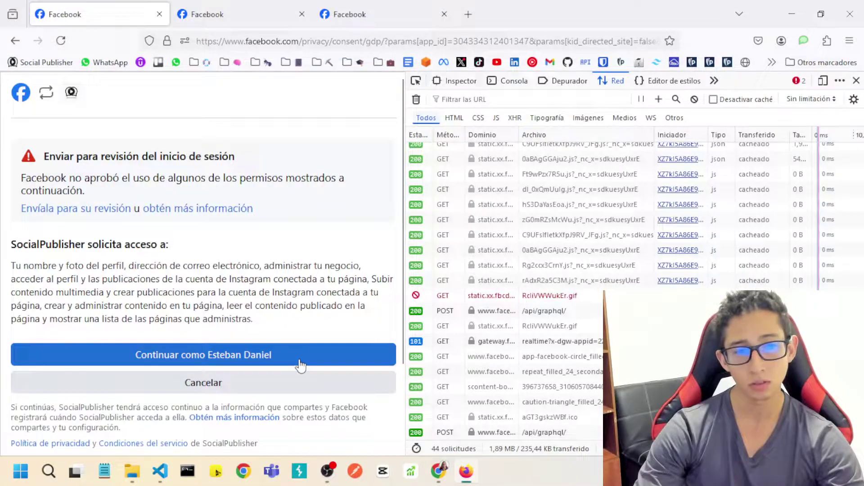
left_click_drag(265, 328, 17, 264)
left_click(112, 304)
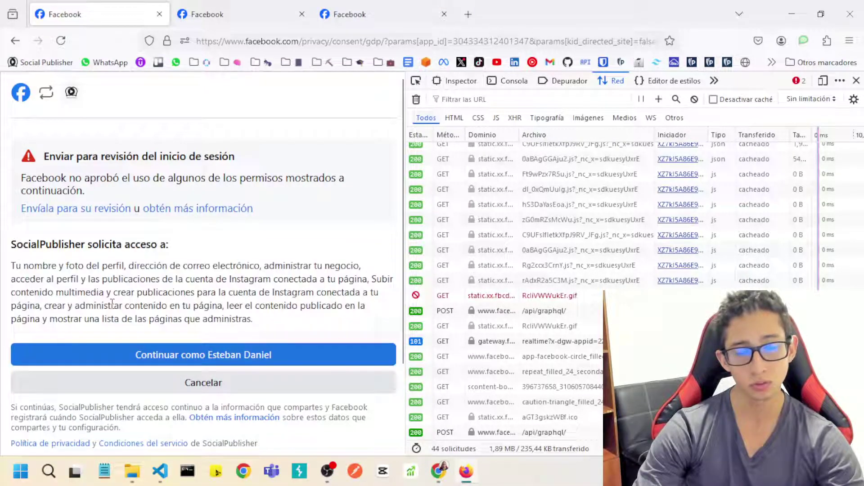
left_click(200, 350)
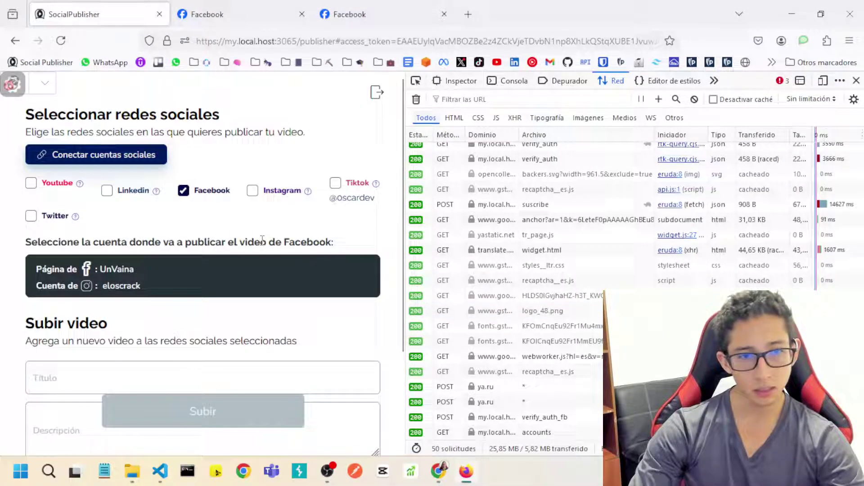
Step: Fill in the video upload form for the Facebook page with the title "MyTitleeee" and the description "a descccc"
left_click_drag(117, 242, 277, 246)
triple_click(279, 246)
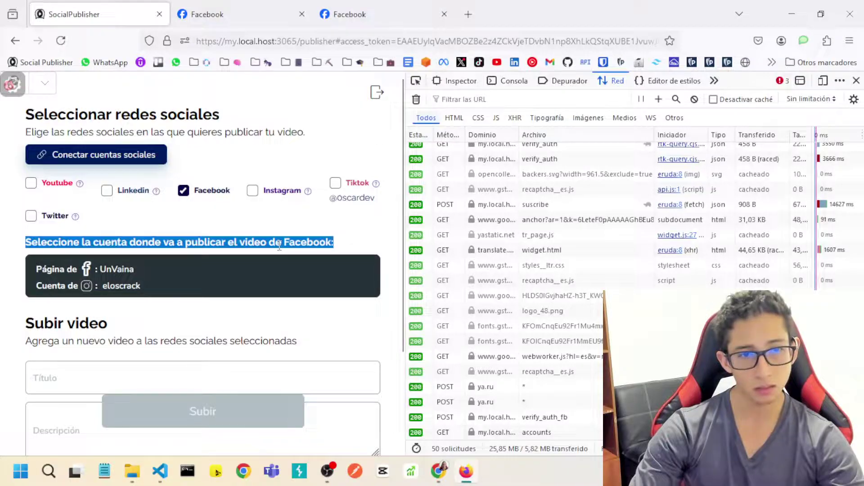
left_click(214, 245)
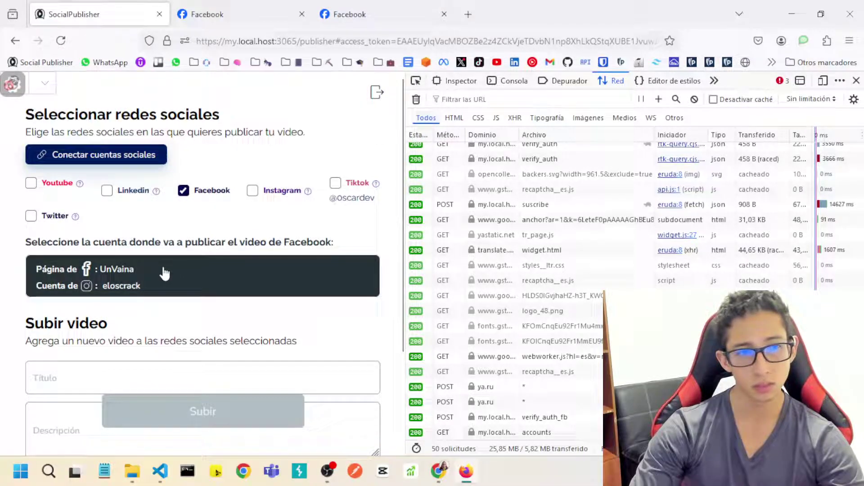
scroll(198, 288, "down", 3)
left_click(122, 245)
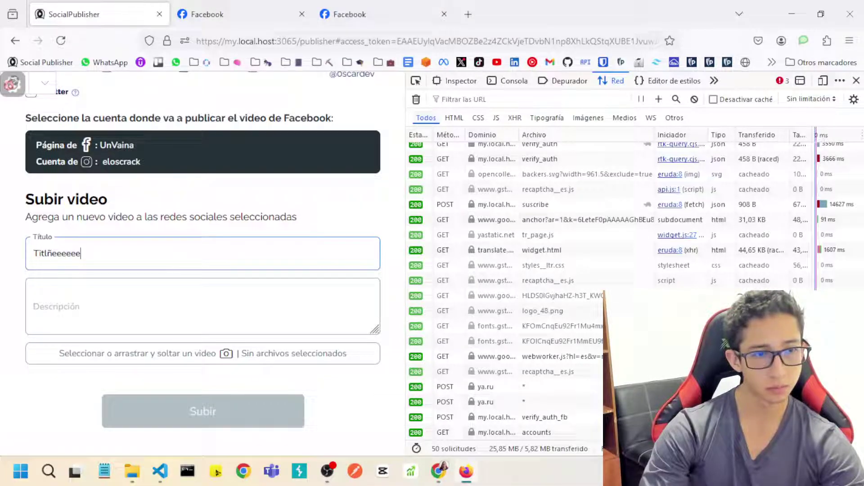
double_click(88, 258)
type("MyT")
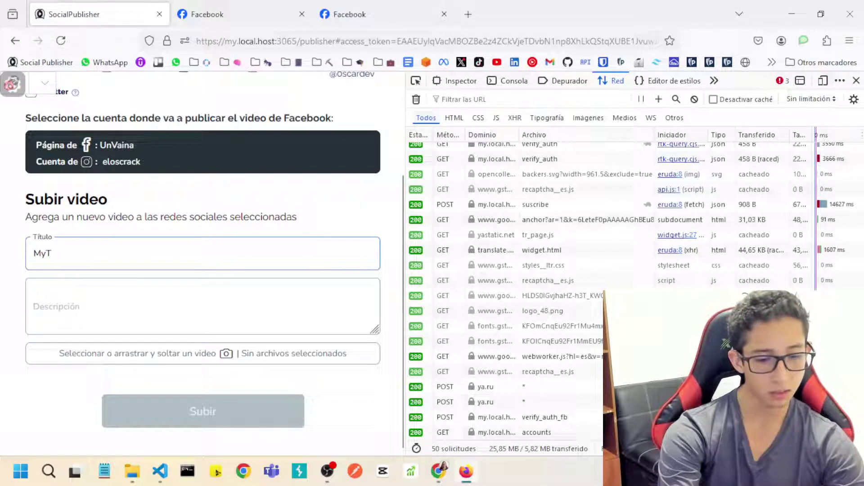
type("itleeee")
left_click(87, 290)
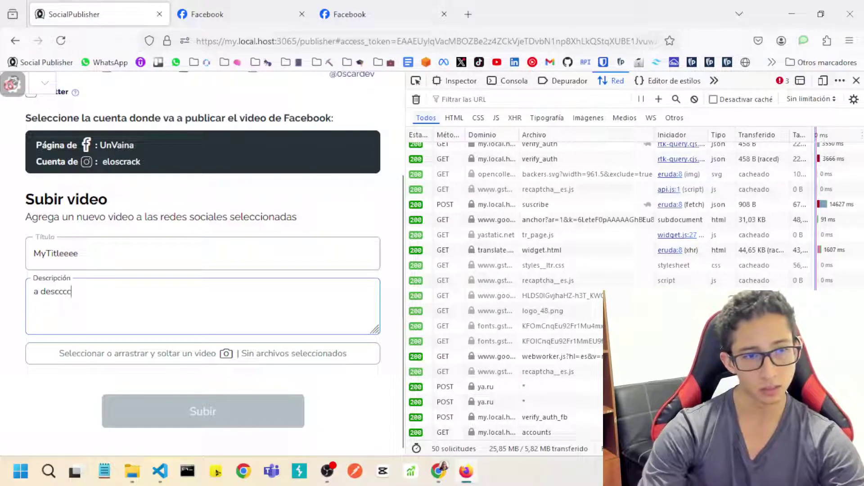
Step: Attach the video file video_mock.mp4 from the Imágenes folder and submit the upload for publishing
left_click(280, 349)
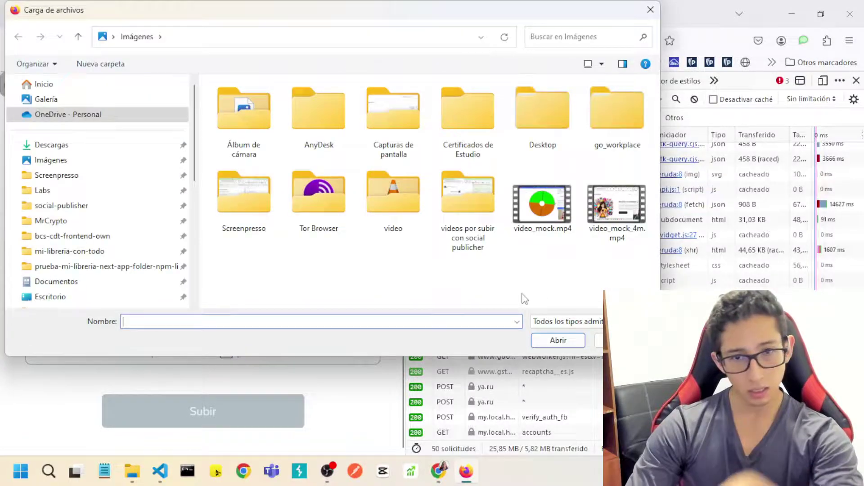
left_click(560, 232)
double_click(560, 232)
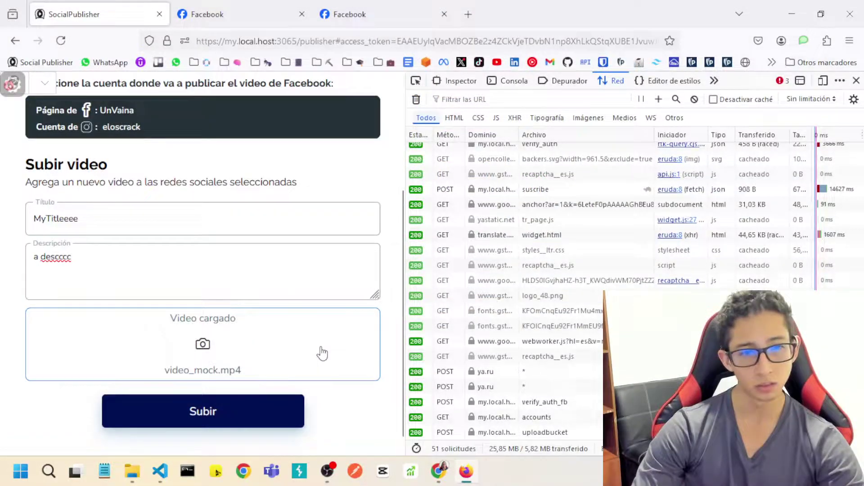
left_click(199, 409)
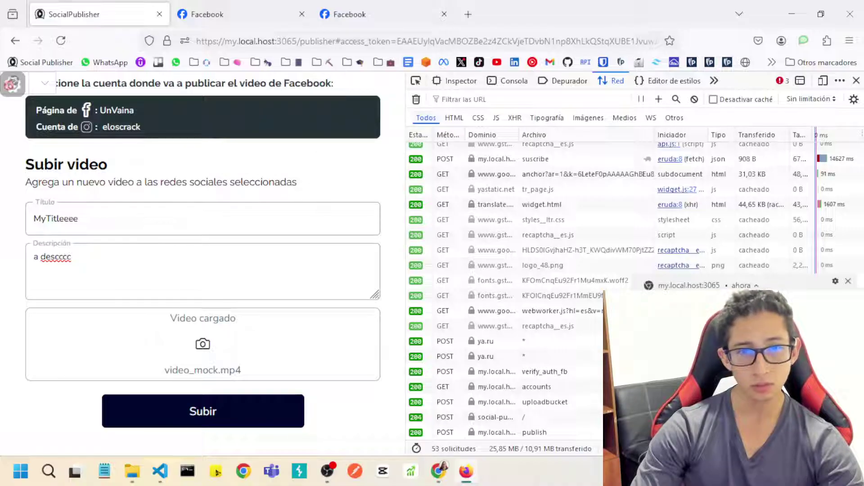
Step: Go to the UnVaina Facebook page, reload it and find the newest post
left_click(286, 13)
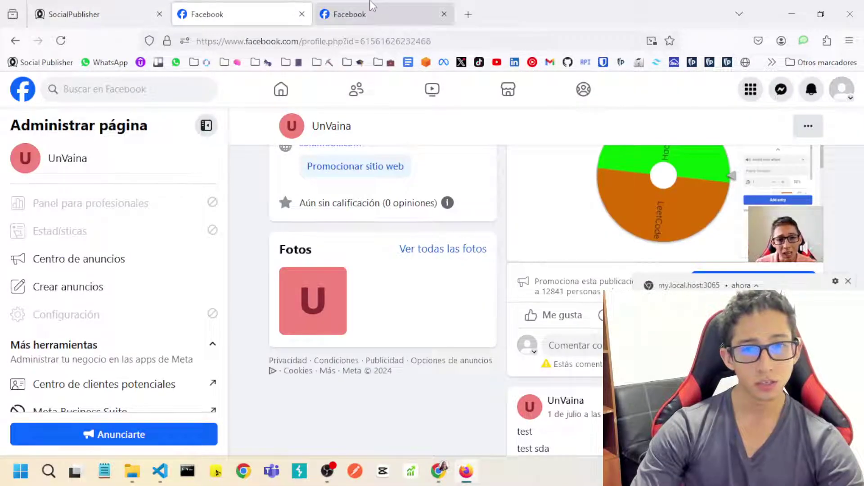
scroll(546, 298, "up", 10)
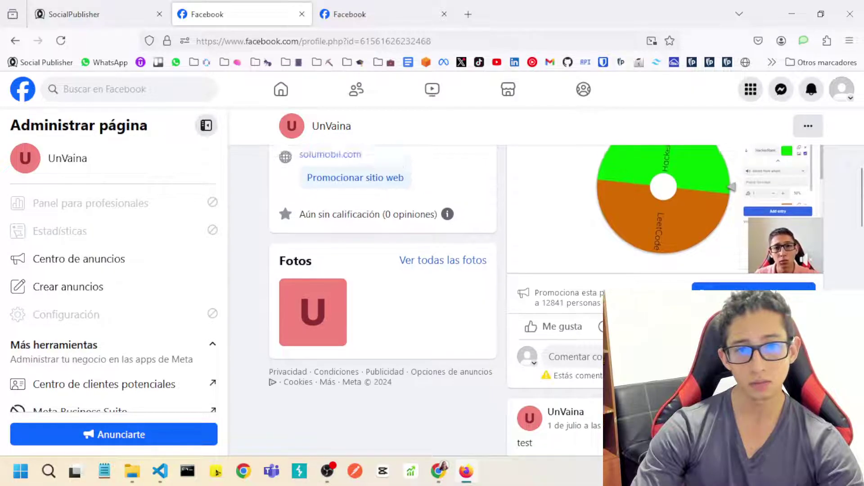
scroll(546, 270, "down", 5)
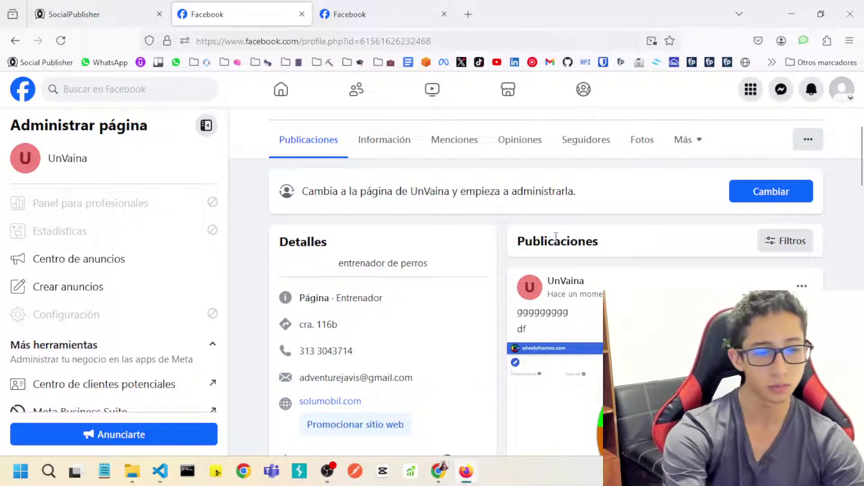
key("F5")
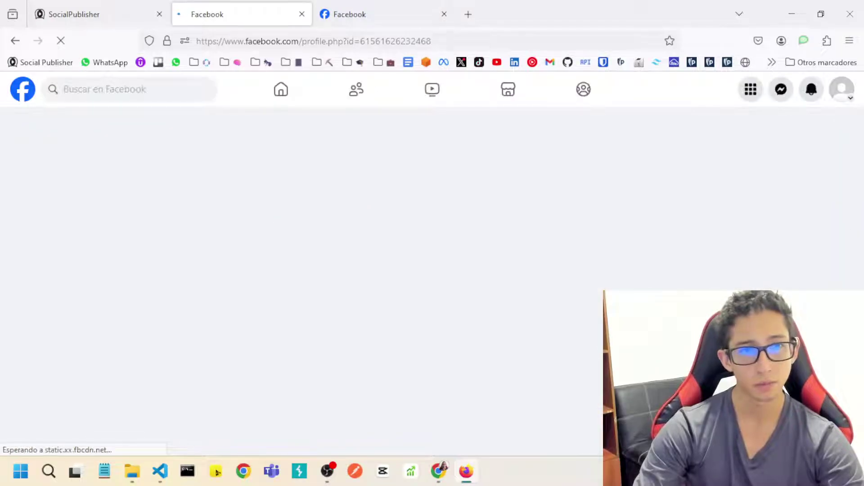
scroll(518, 180, "down", 5)
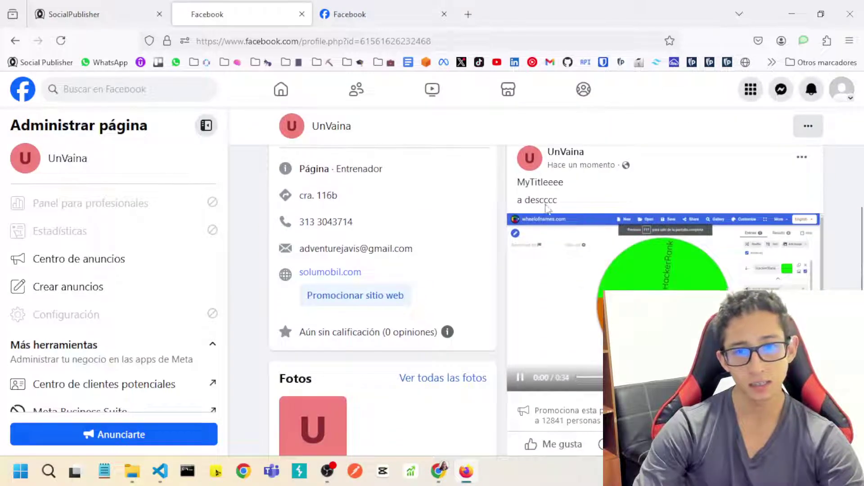
Step: Examine the title, description and publication time of the newest post on the UnVaina page
left_click_drag(519, 180, 552, 199)
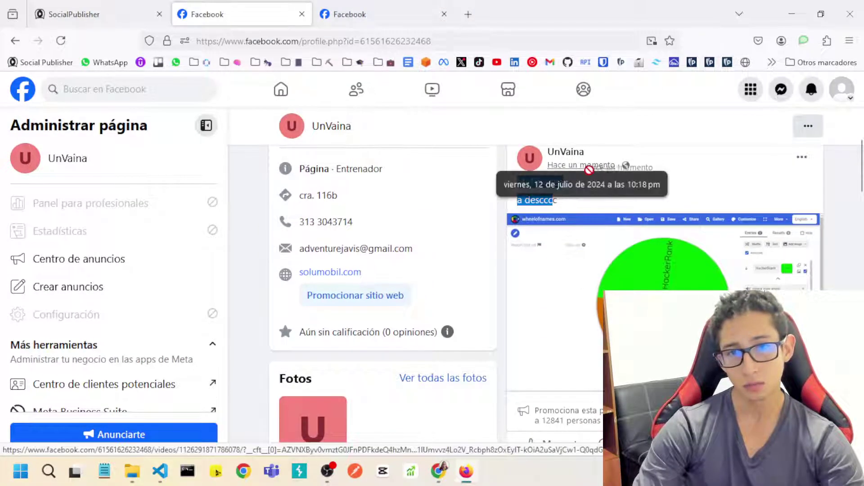
left_click_drag(555, 165, 622, 179)
left_click(626, 205)
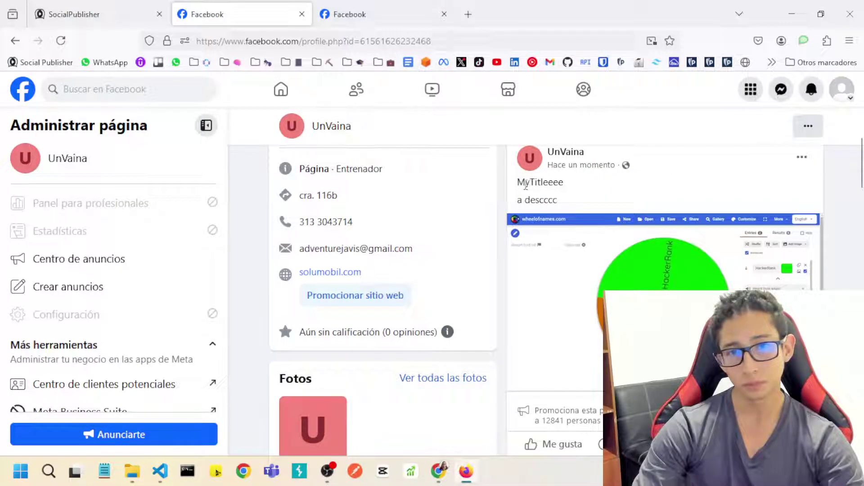
double_click(560, 201)
left_click(566, 207)
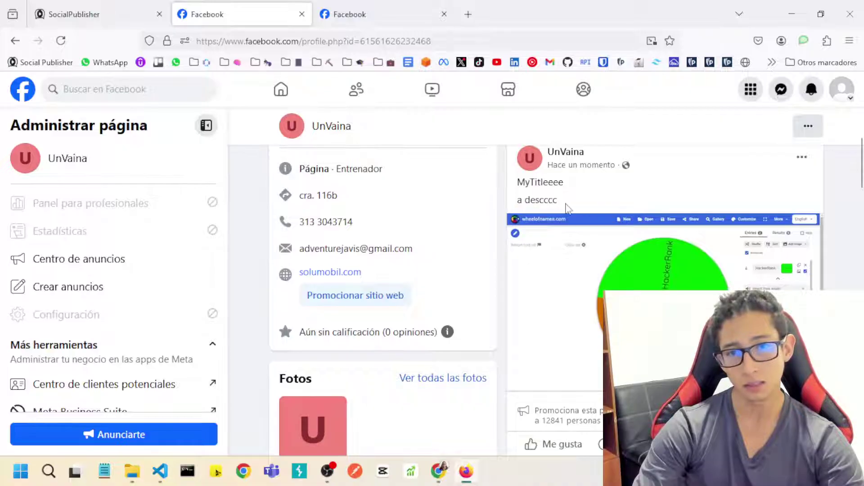
scroll(566, 207, "down", 5)
scroll(580, 258, "up", 15)
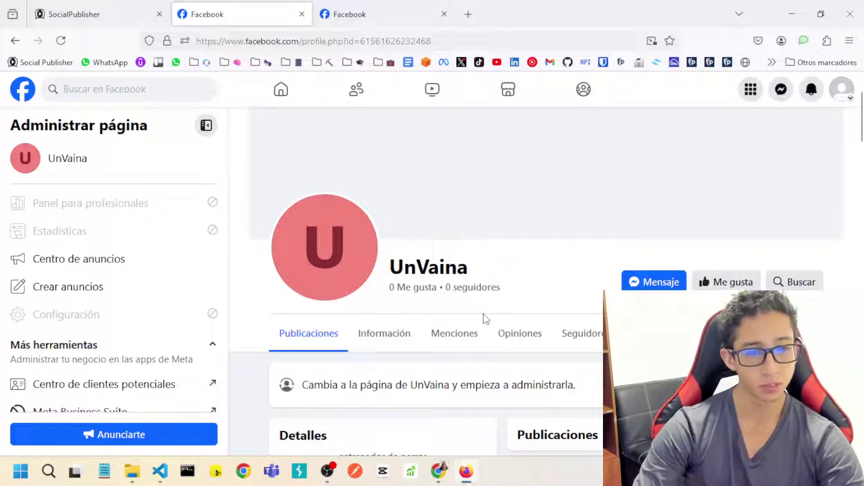
scroll(485, 319, "down", 2)
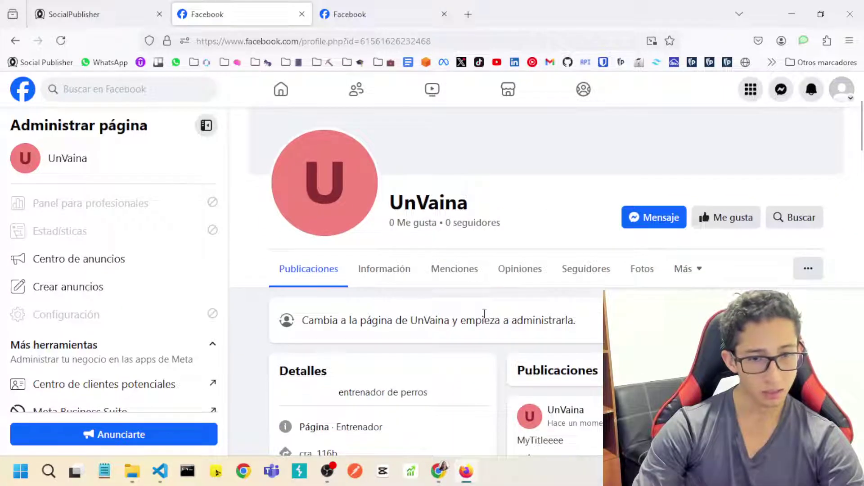
scroll(484, 313, "down", 6)
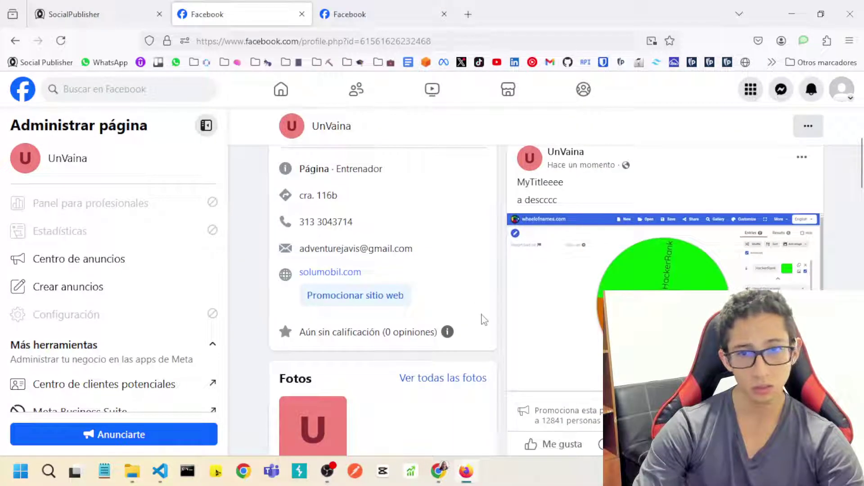
scroll(483, 320, "up", 8)
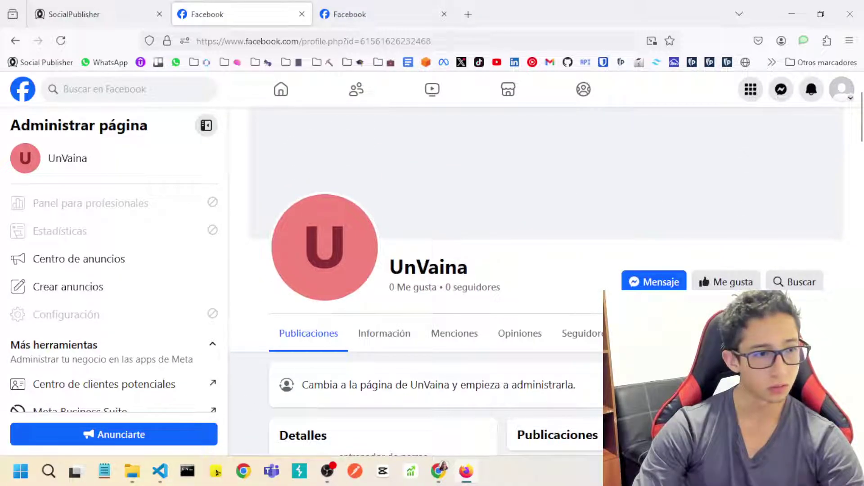
Step: Switch to VS Code, examine the pages_manage_posts permission in OAUTH_FB_SCOPES, and return to the UnVaina page in the browser
mouse_move(167, 467)
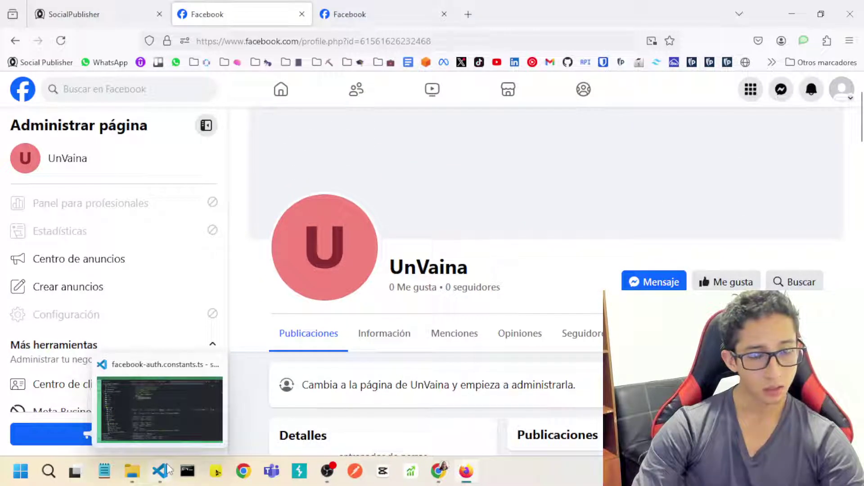
left_click(160, 470)
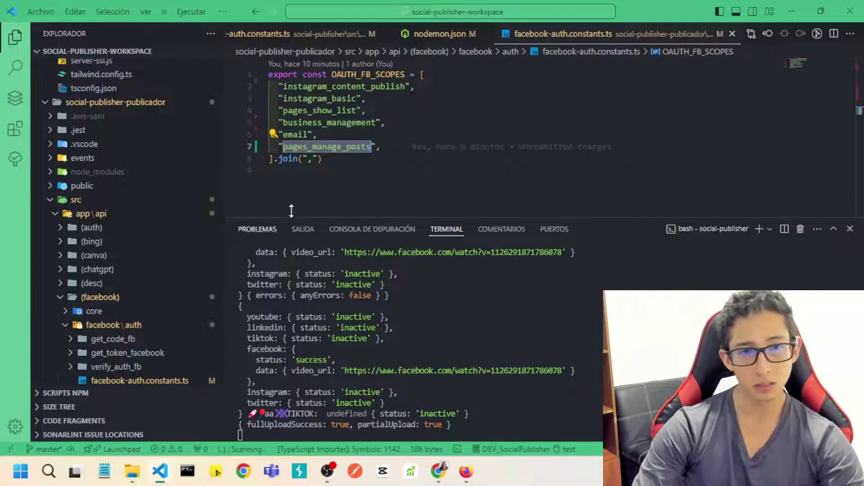
left_click(395, 146)
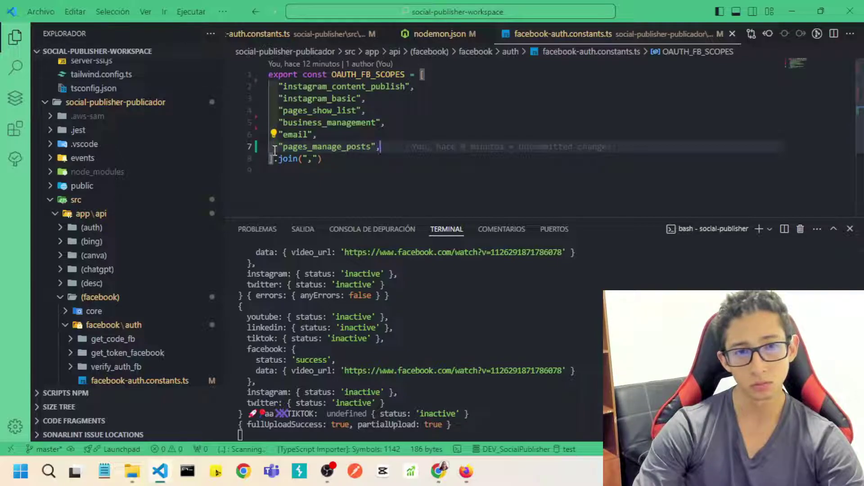
left_click(393, 163)
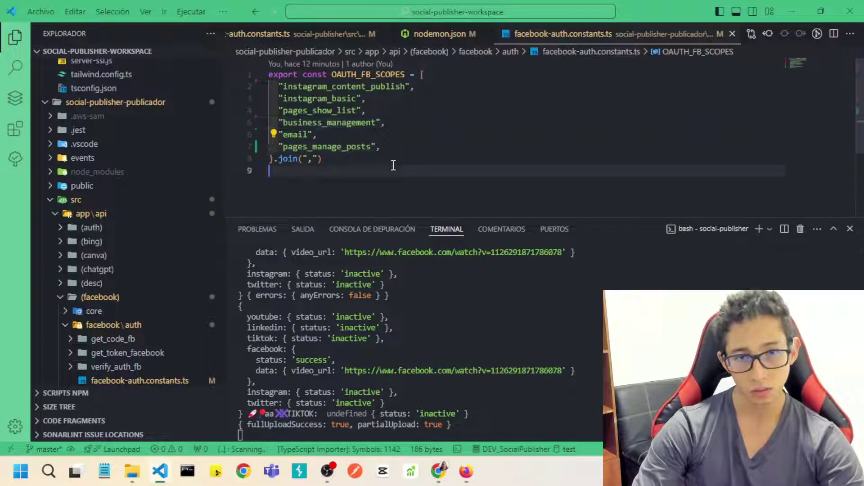
left_click(383, 145)
left_click(346, 147)
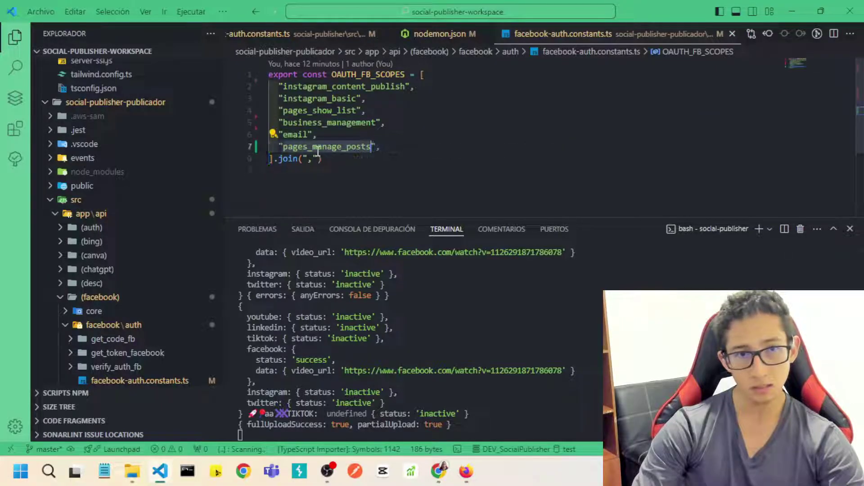
double_click(317, 148)
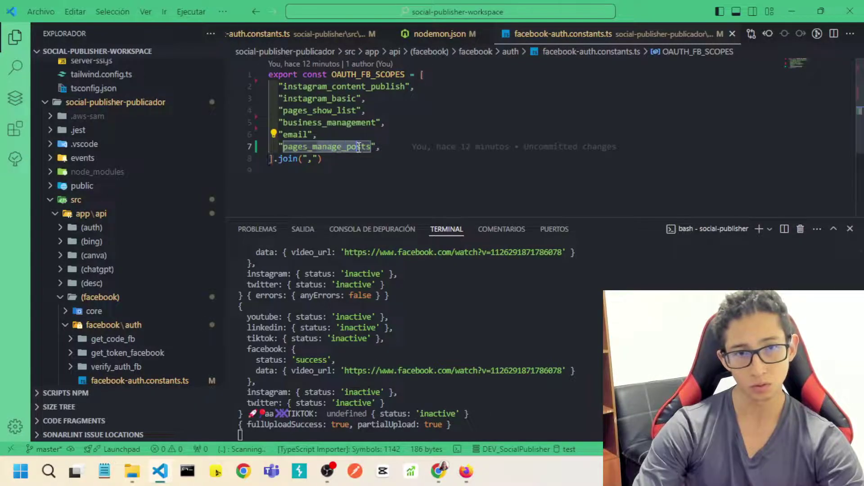
triple_click(417, 145)
left_click(417, 145)
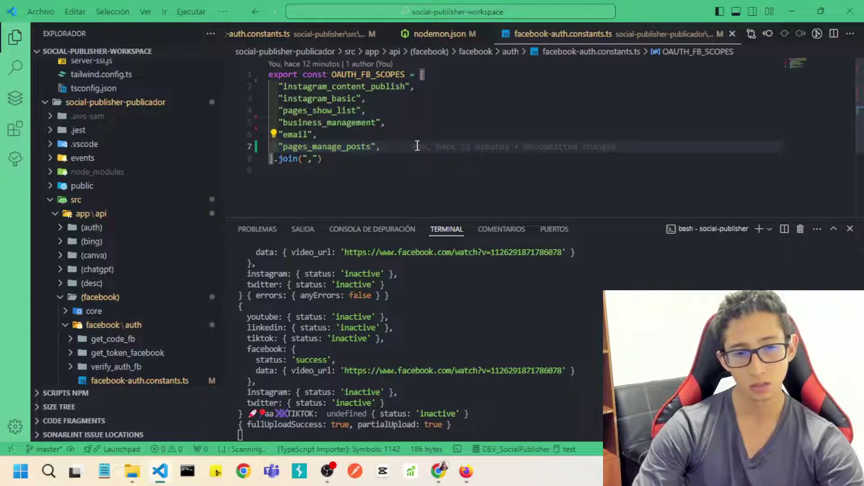
key("alt+Tab")
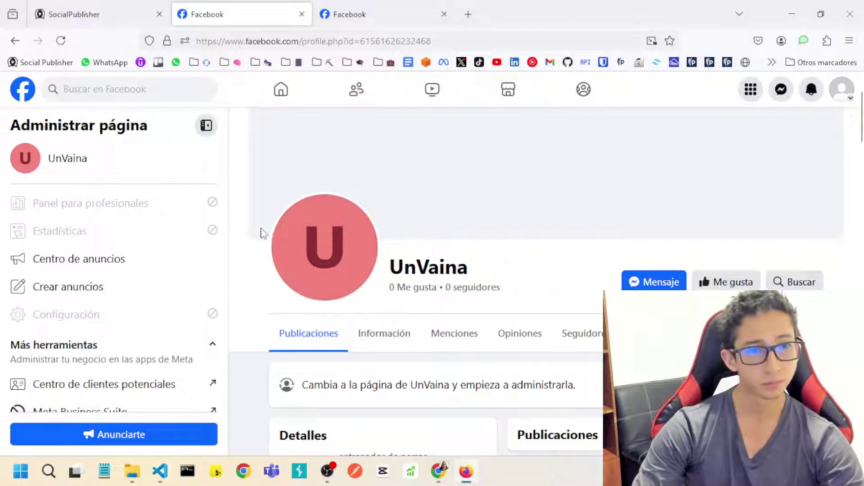
key("alt+Tab")
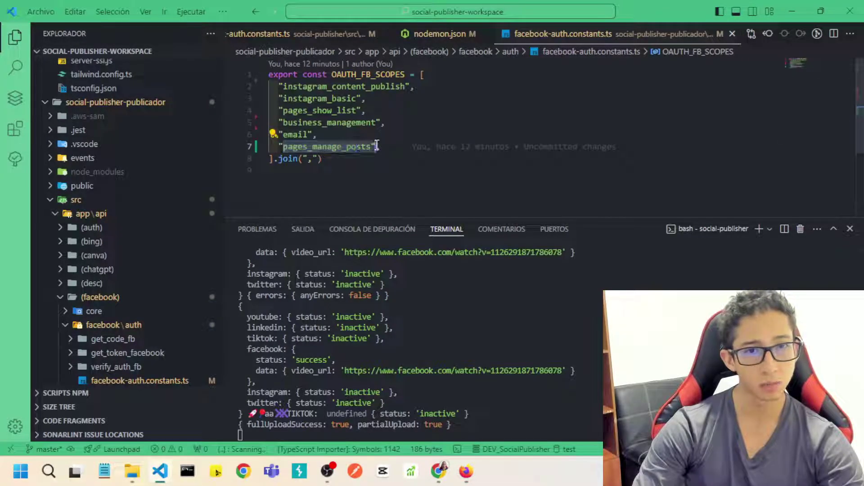
left_click_drag(384, 122, 396, 187)
key("alt+Tab")
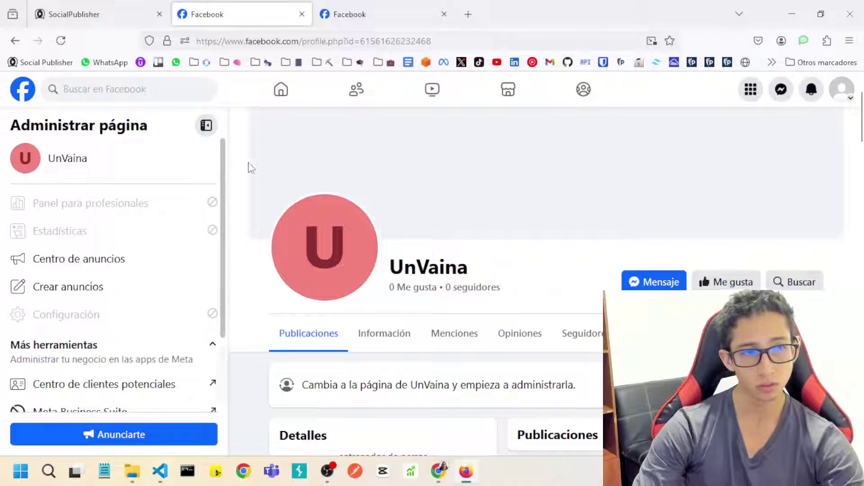